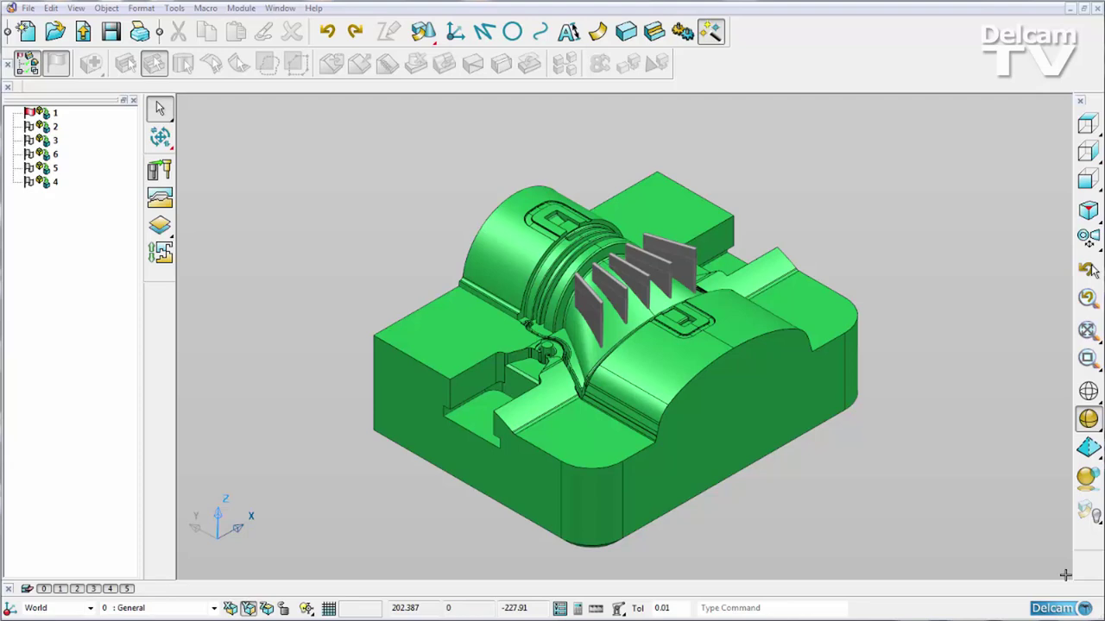
Tilt and zoom the view in on the green mould block and its five grey rib solids.
middle_drag(1066, 575, 1070, 485)
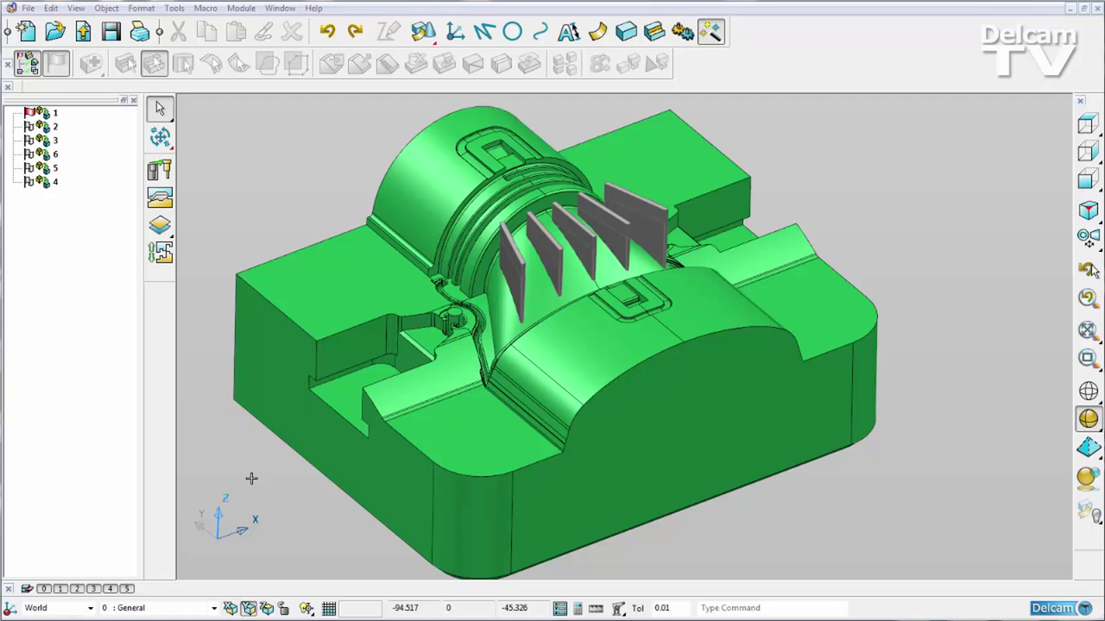
Copy all five fin plates on the wireframes level, shifted -55 in X onto the mould's left side.
right_click(76, 588)
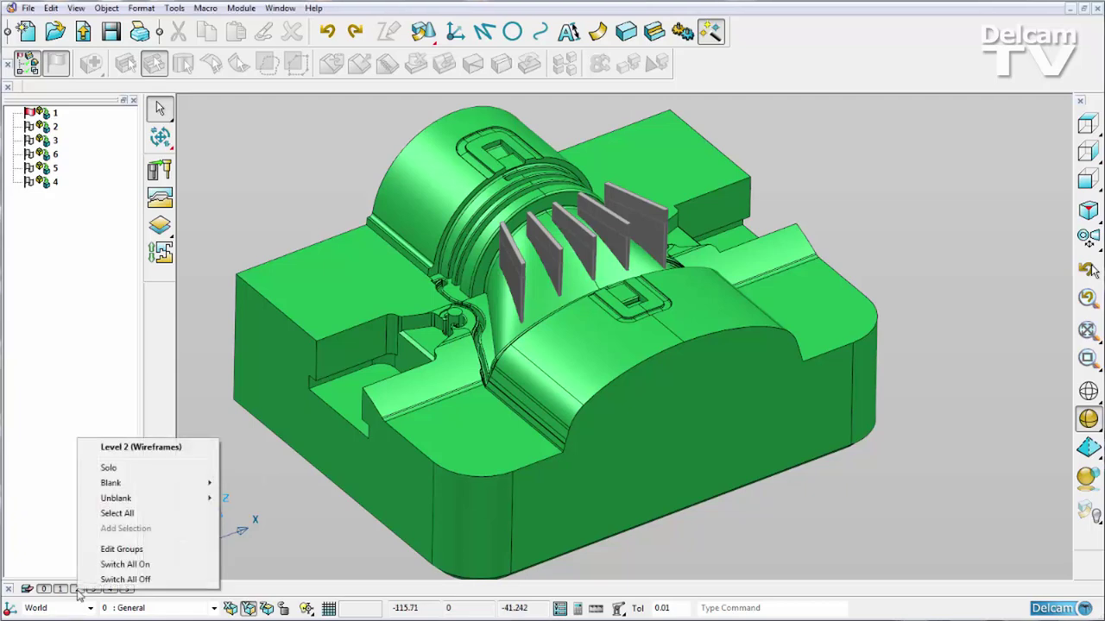
click(127, 514)
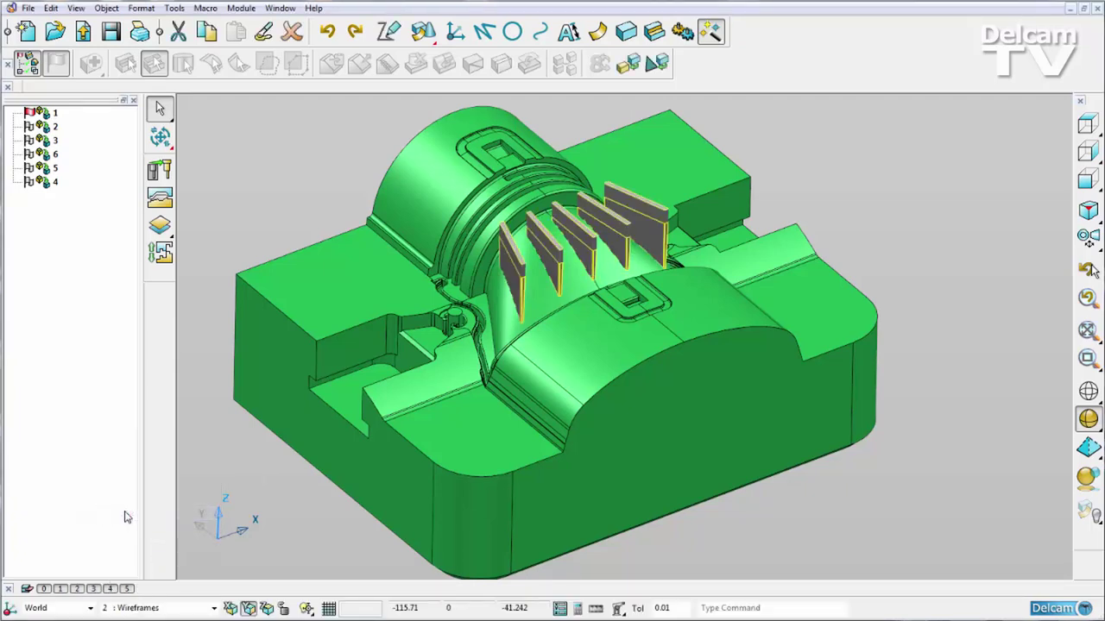
click(160, 137)
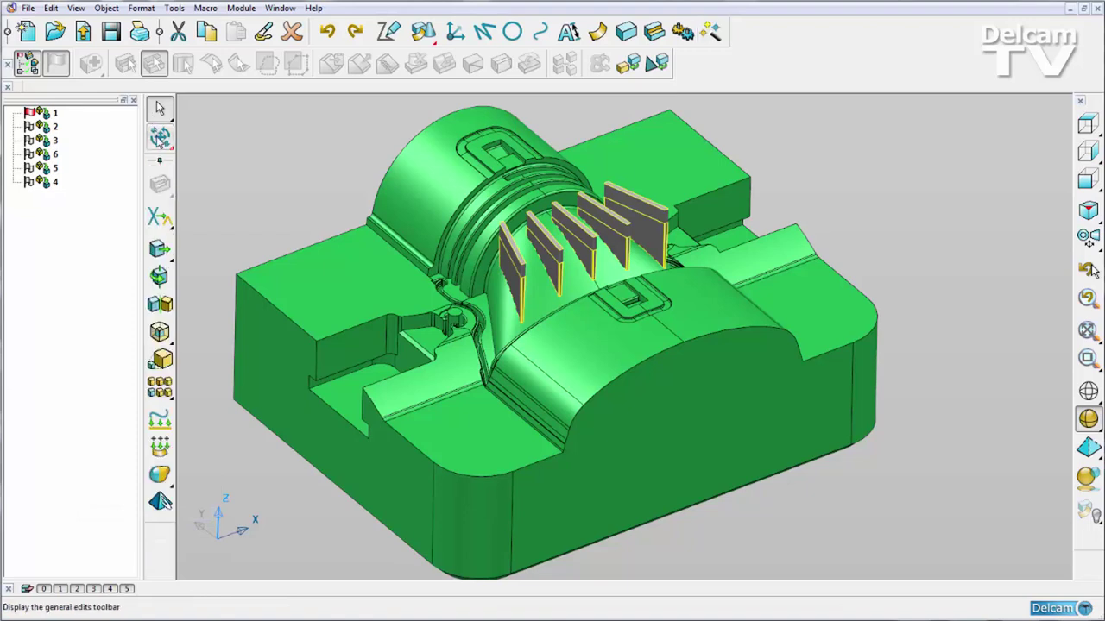
click(160, 249)
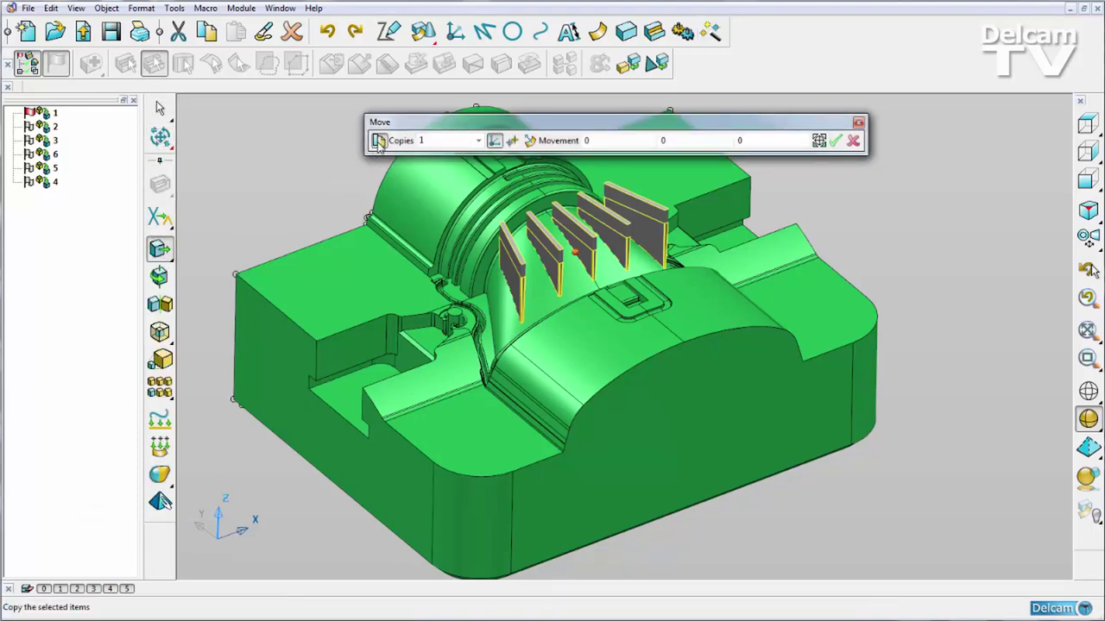
click(587, 140)
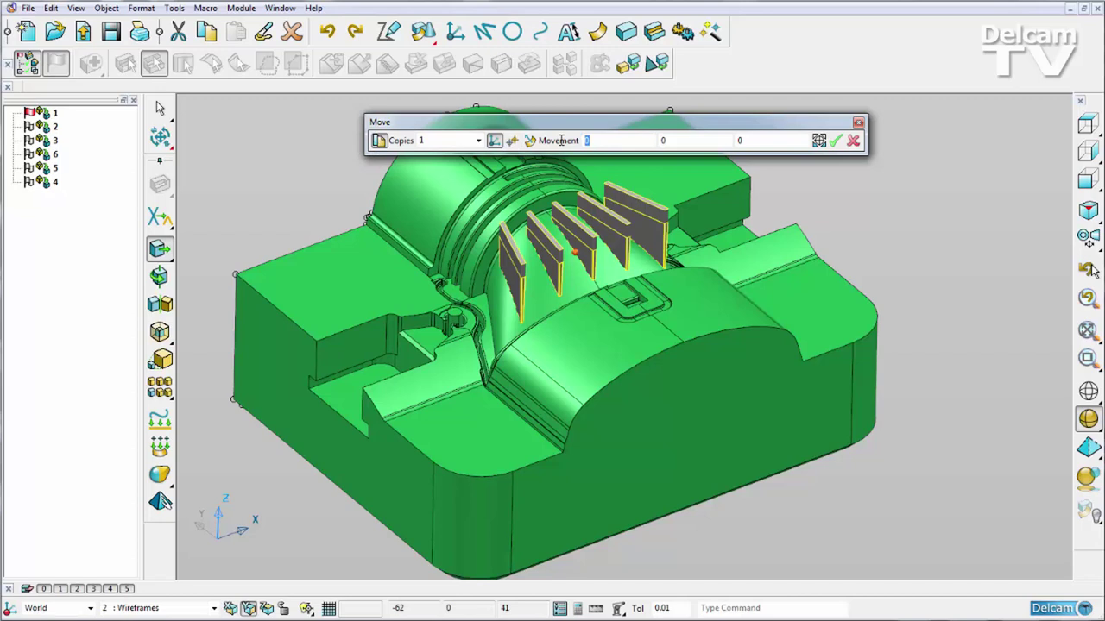
text(-55)
click(836, 142)
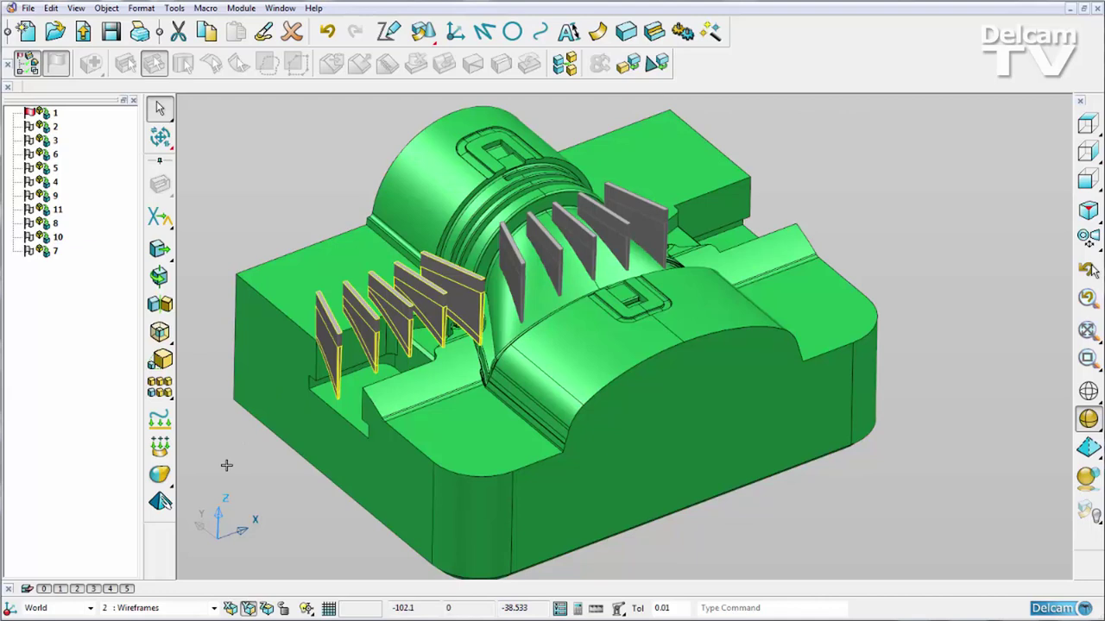
Select all ten fin plates on the wireframes level and switch to the Electrode toolbar.
right_click(76, 589)
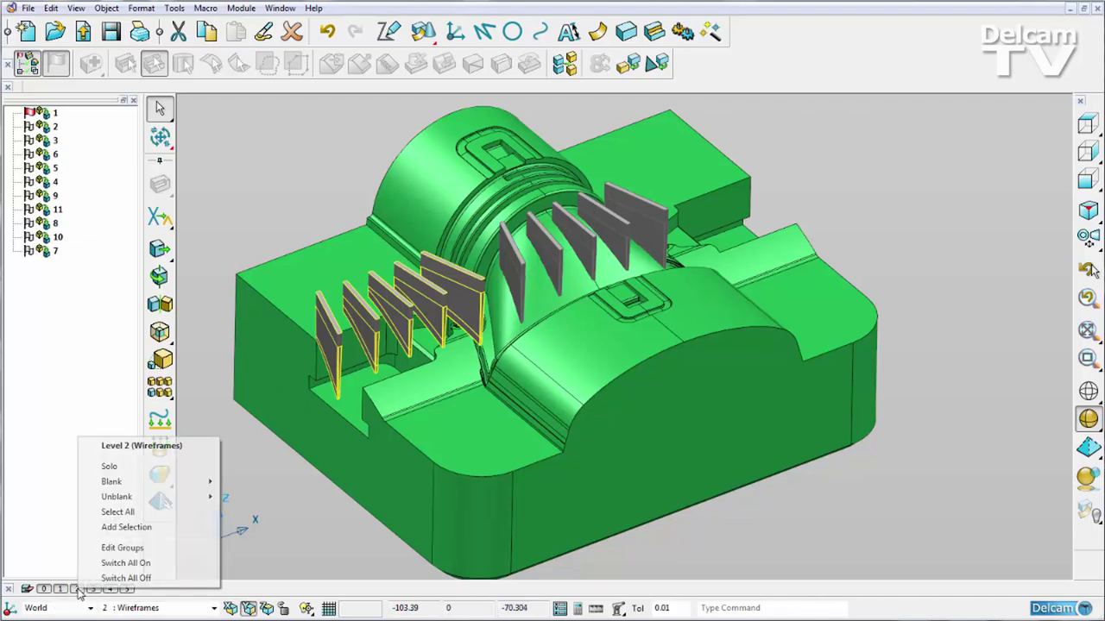
click(116, 513)
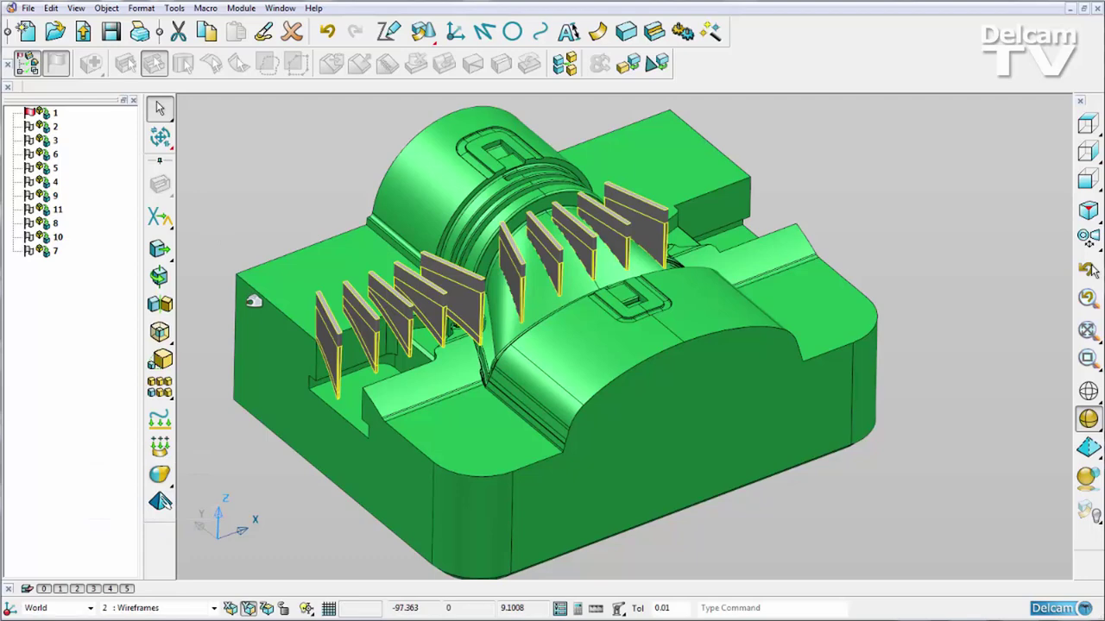
click(711, 32)
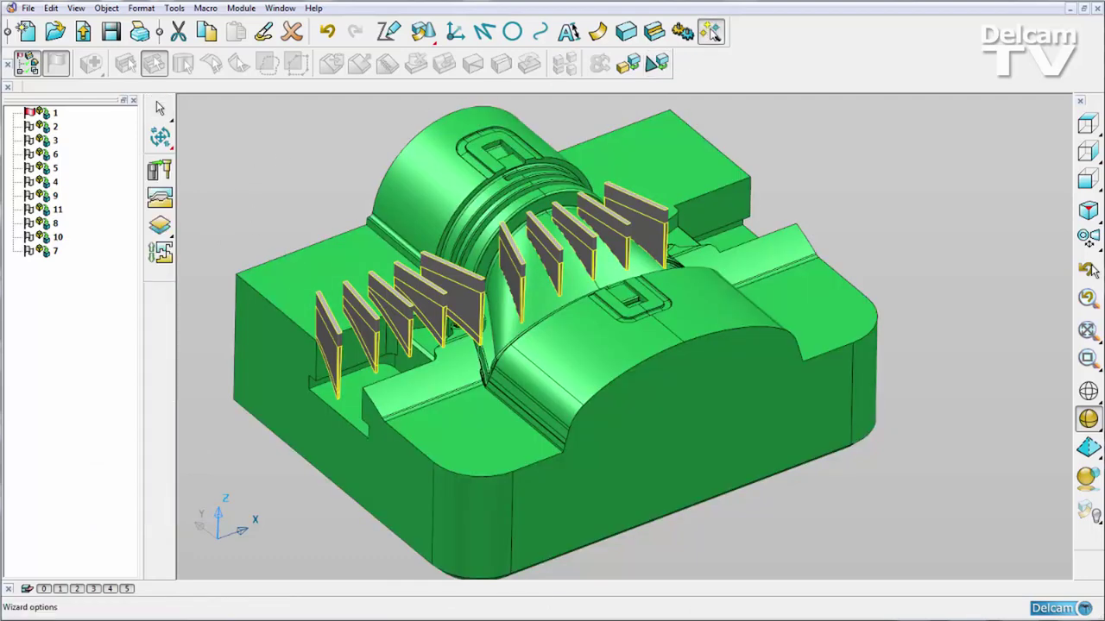
Create electrode UG21 over all ten fins with one 0.5 semi-finisher alongside the 0.35 finisher.
click(160, 171)
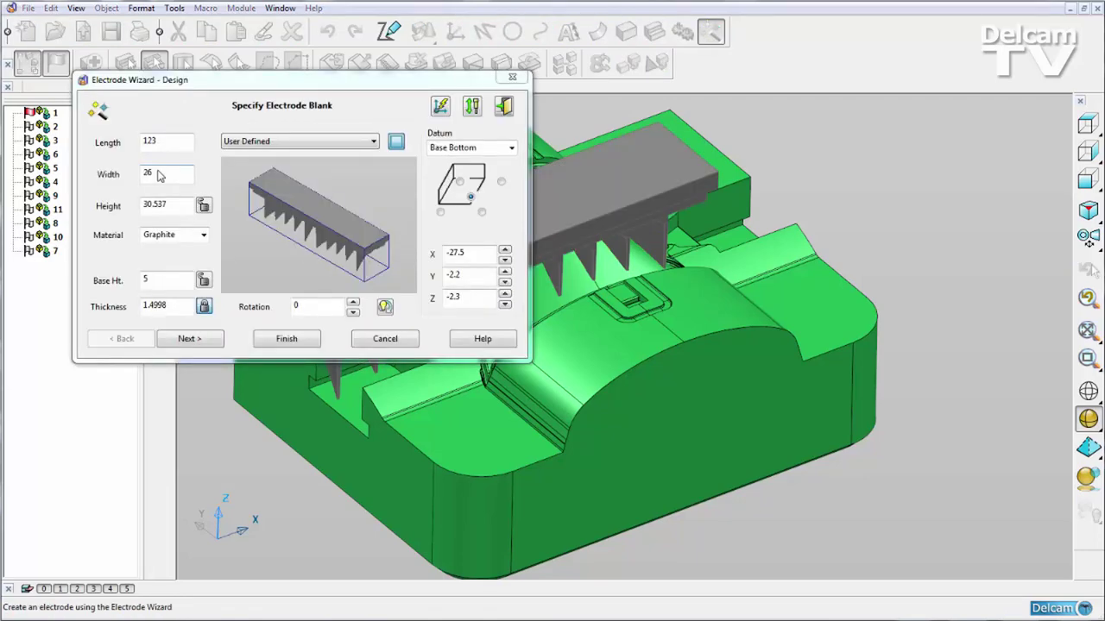
click(195, 339)
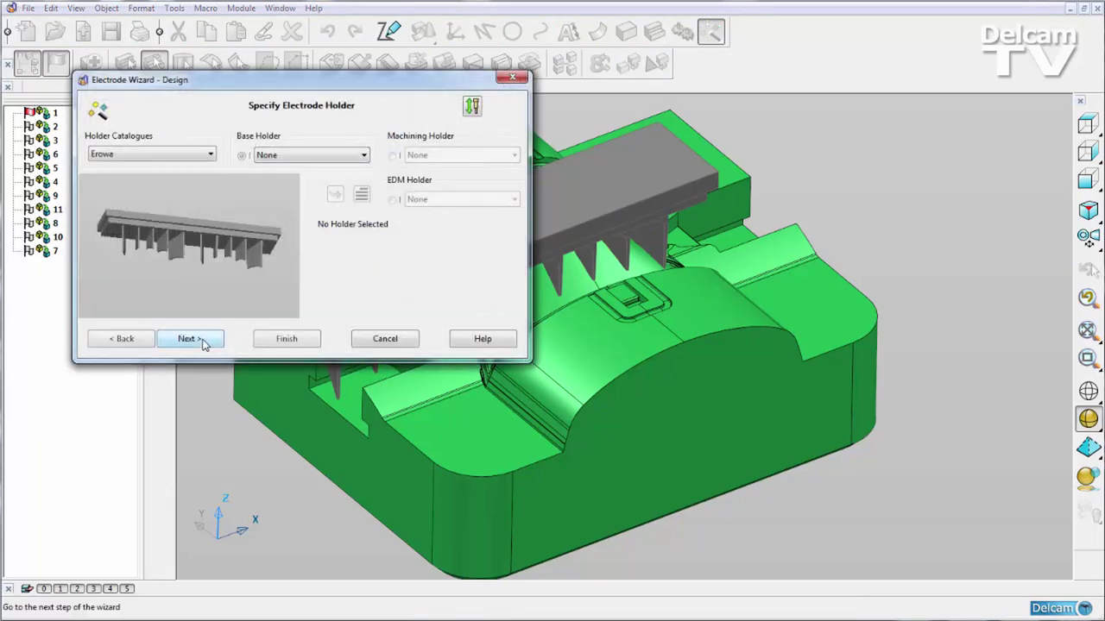
click(203, 343)
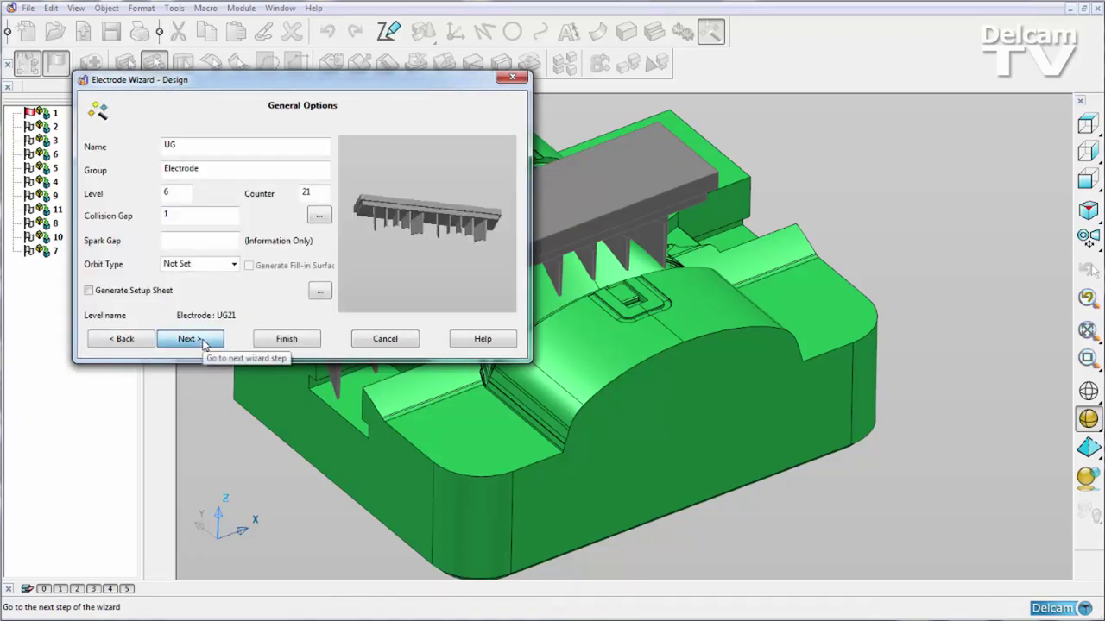
click(203, 343)
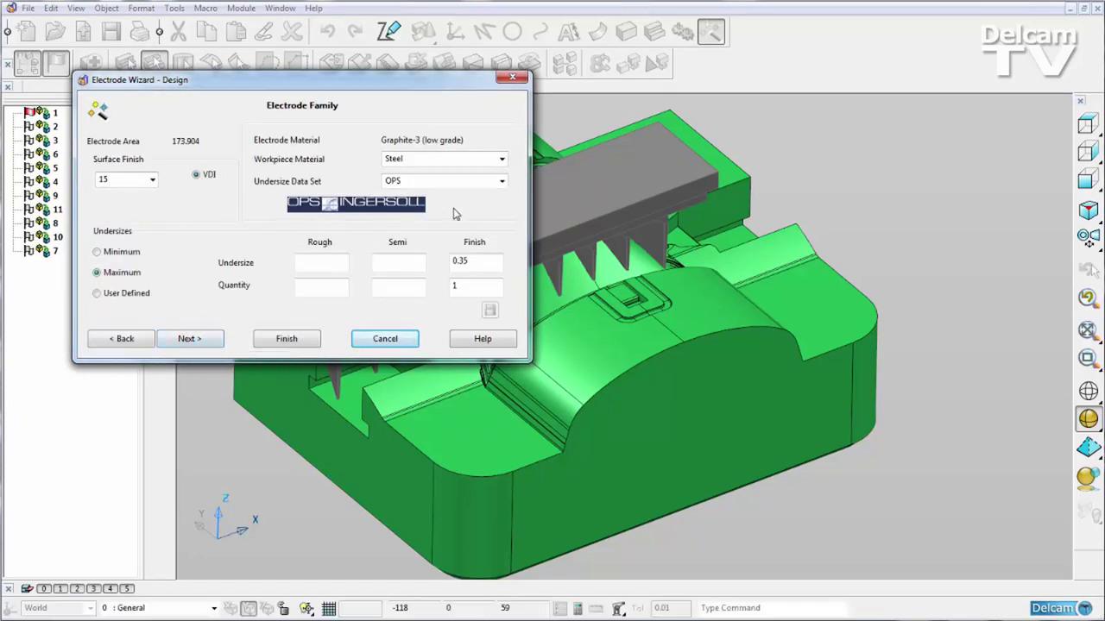
click(412, 263)
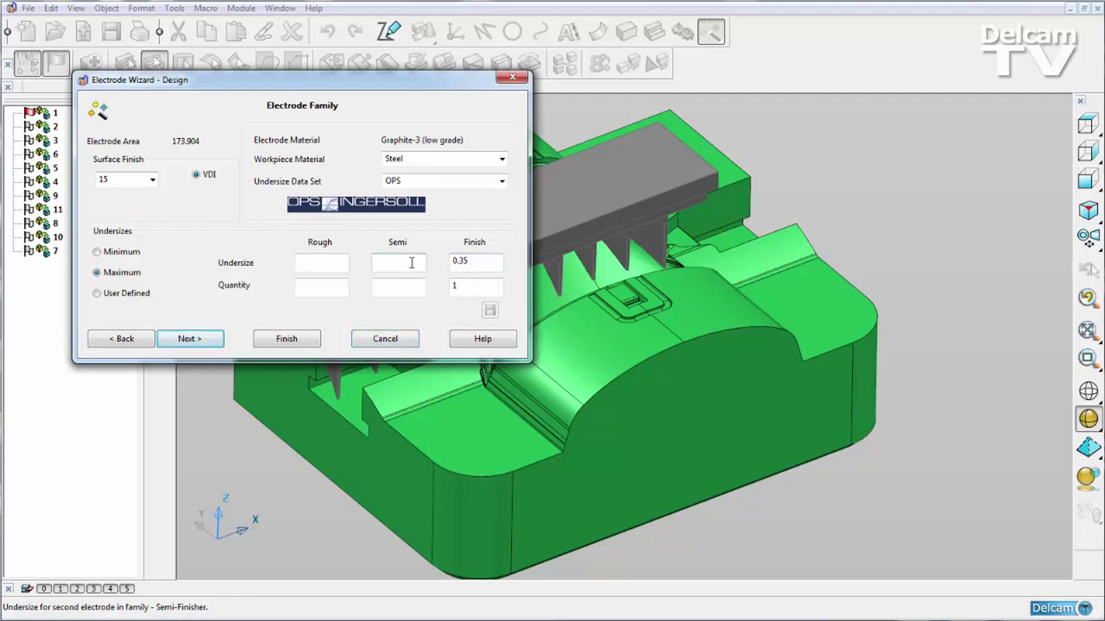
text(0.5)
click(418, 289)
text(1)
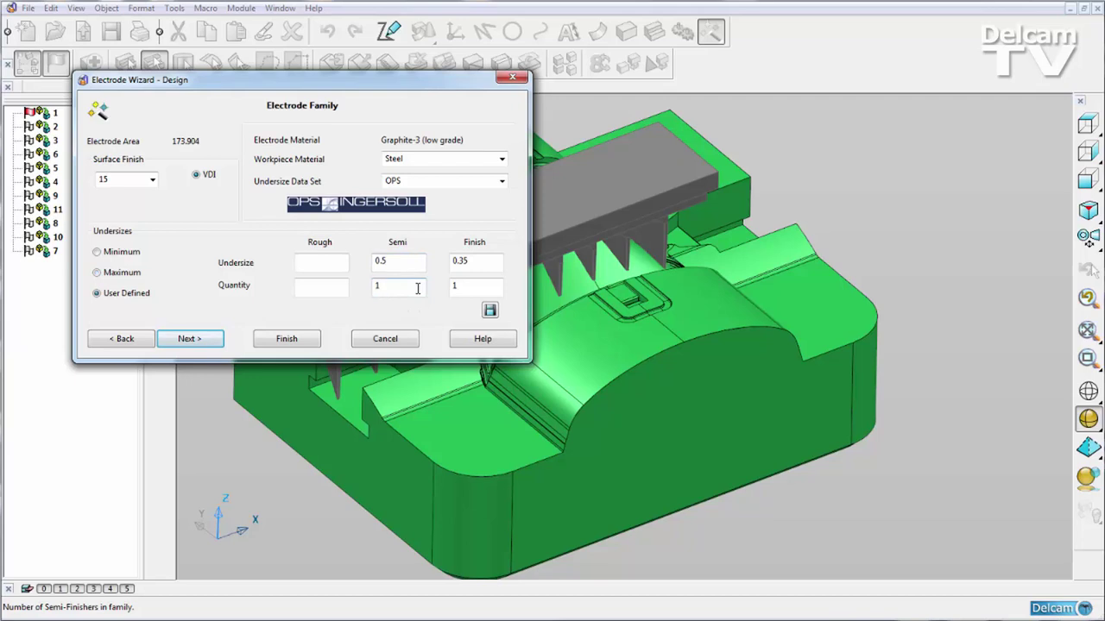
click(288, 341)
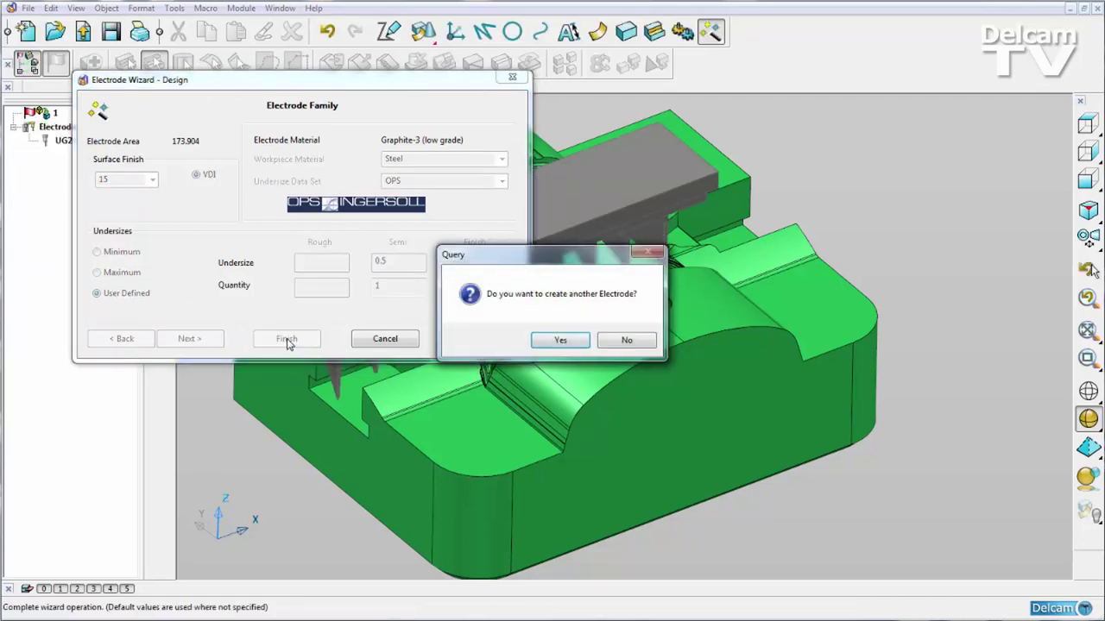
click(606, 343)
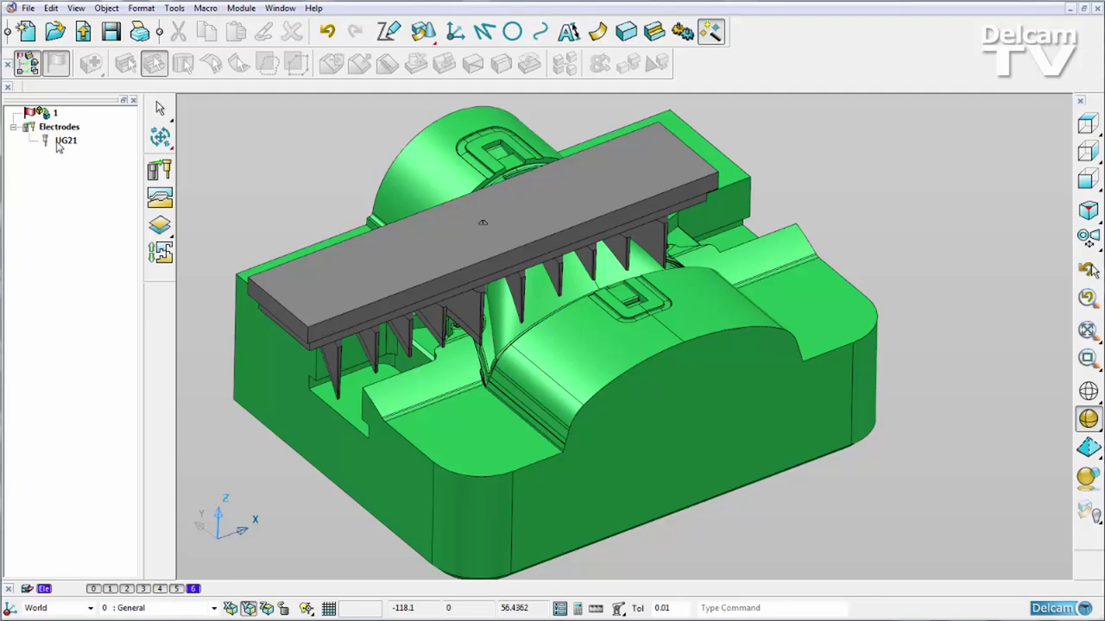
Copy electrode UG21 55 along X as UG21_1 and register new burn information for it.
click(325, 298)
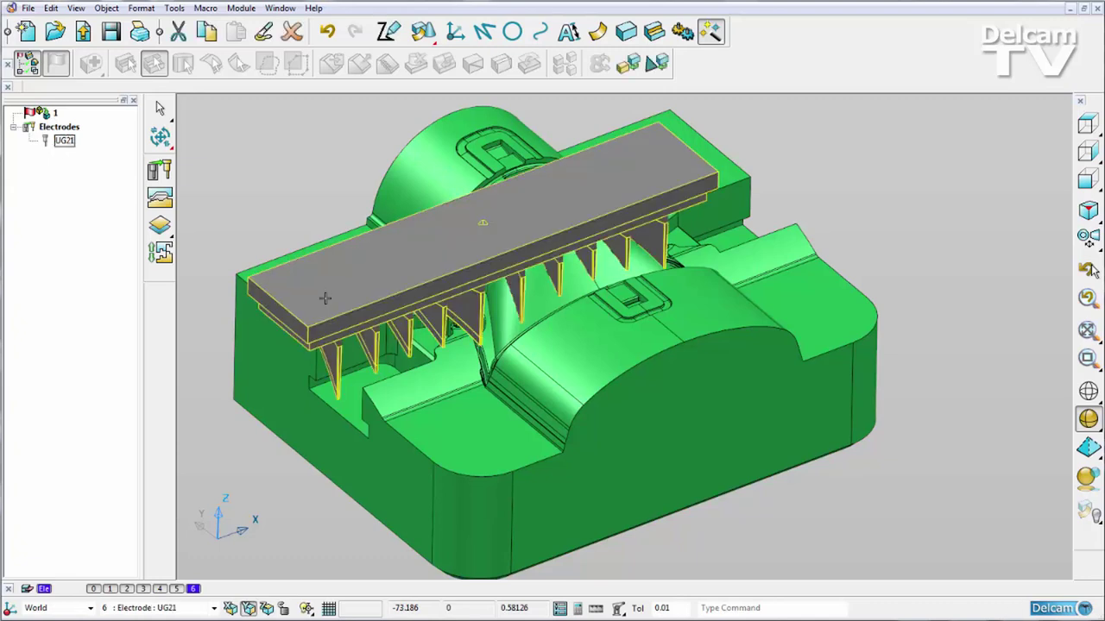
click(159, 136)
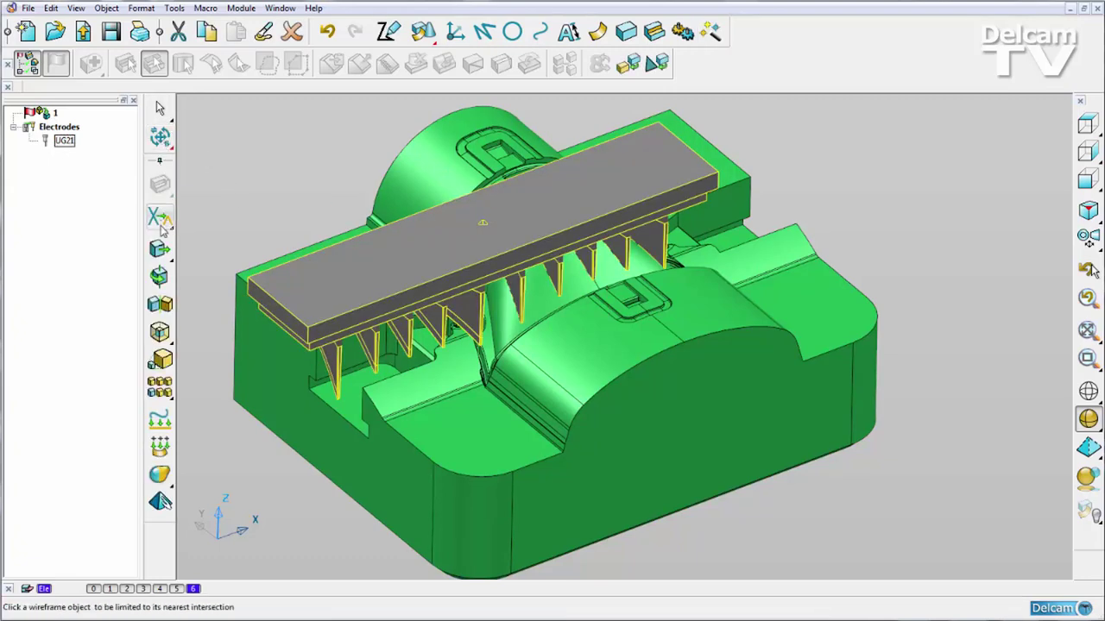
click(193, 250)
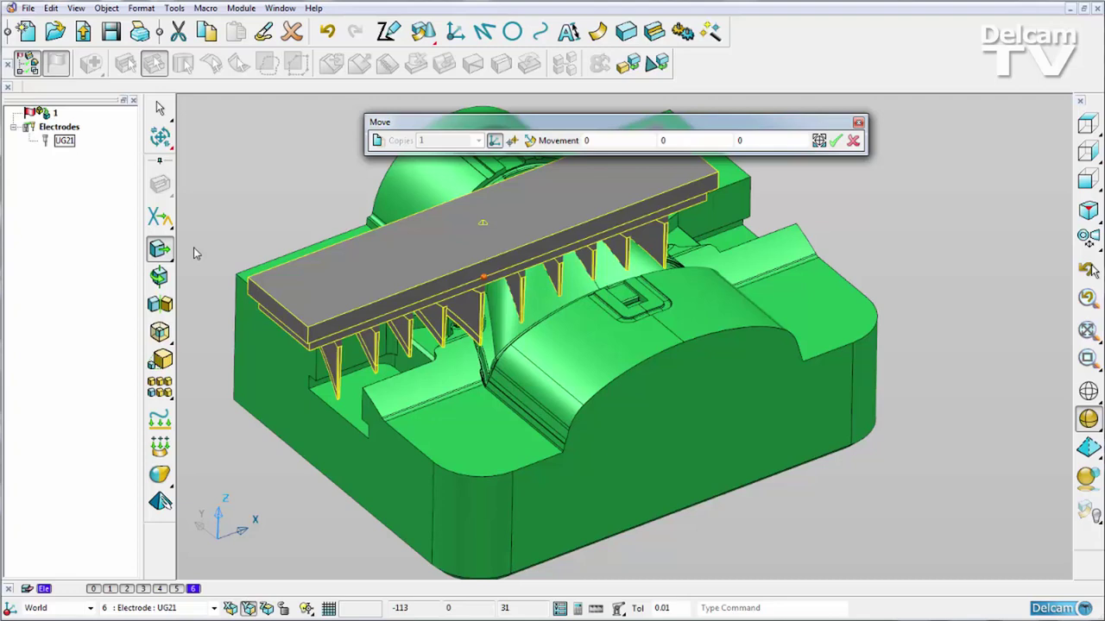
click(378, 141)
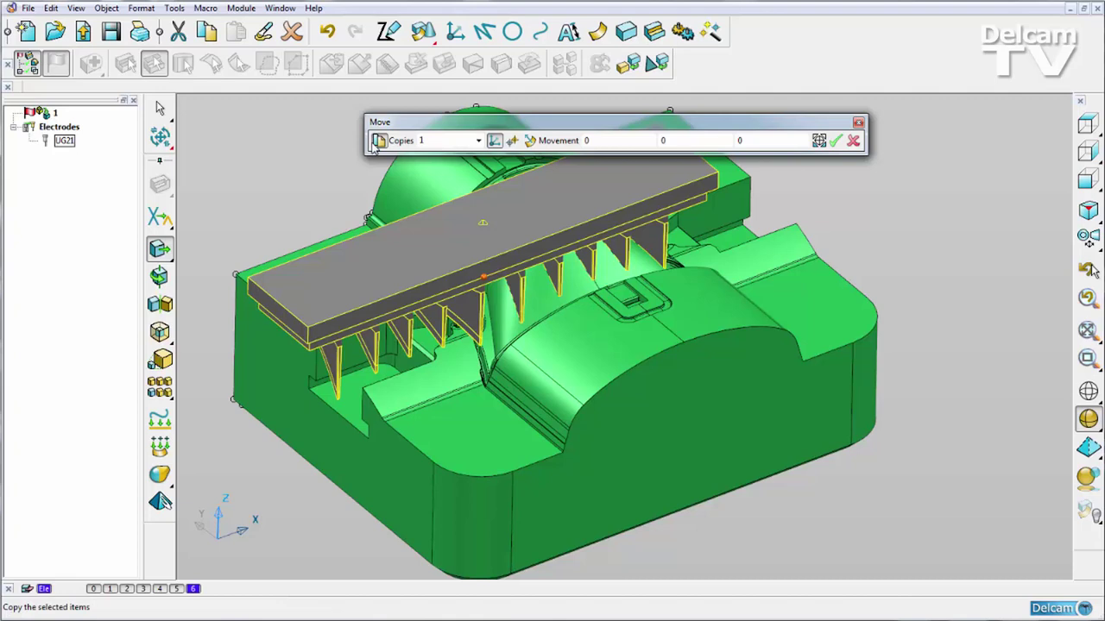
click(578, 140)
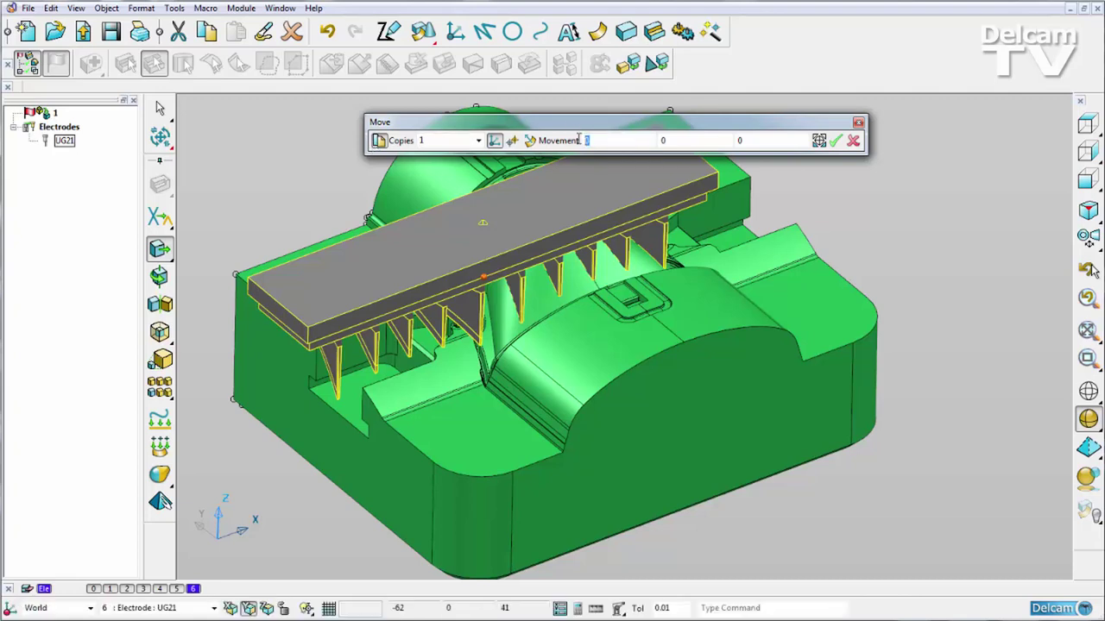
text(55)
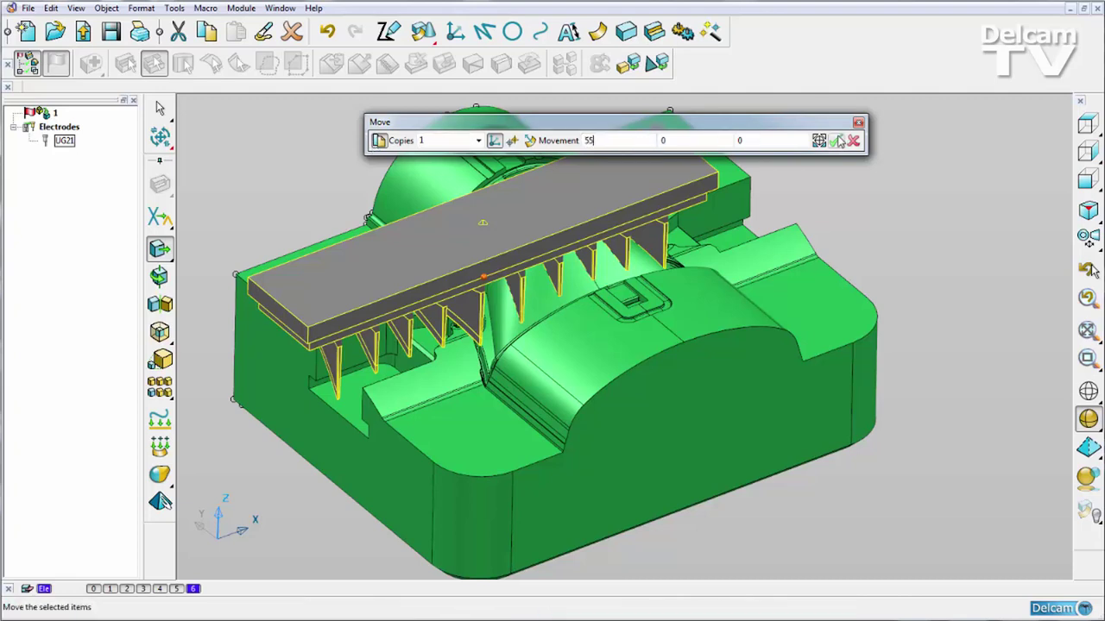
click(839, 141)
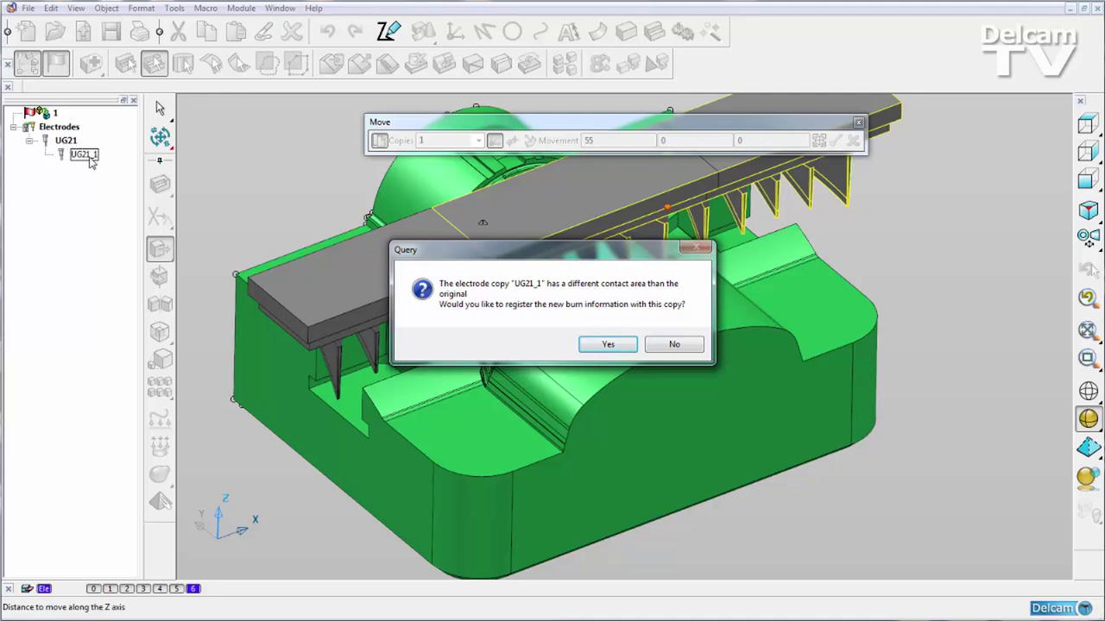
click(606, 345)
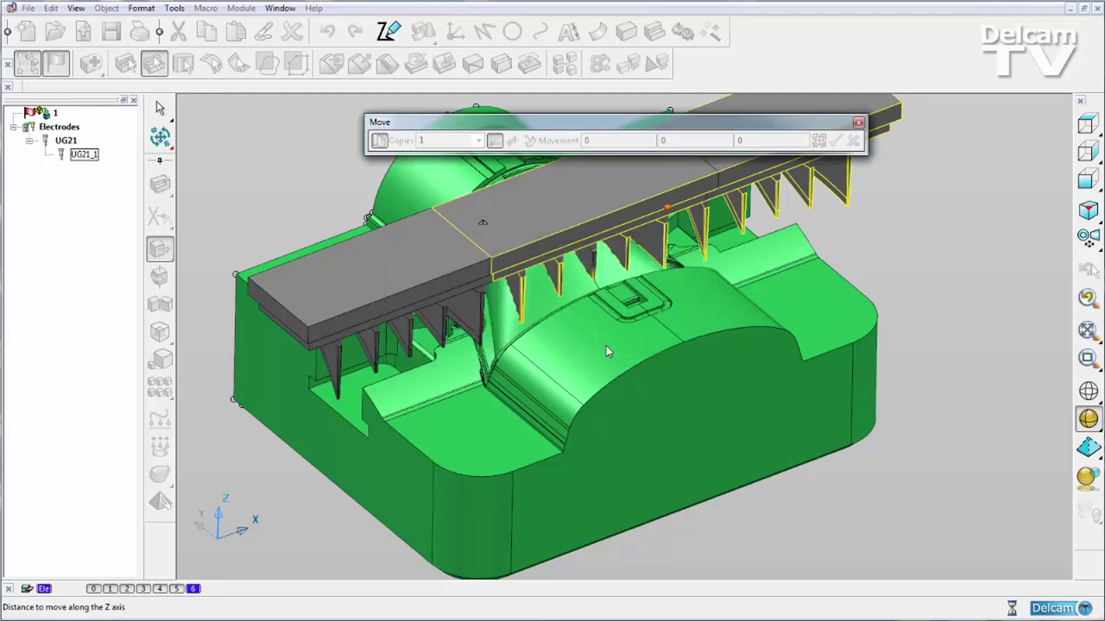
click(858, 122)
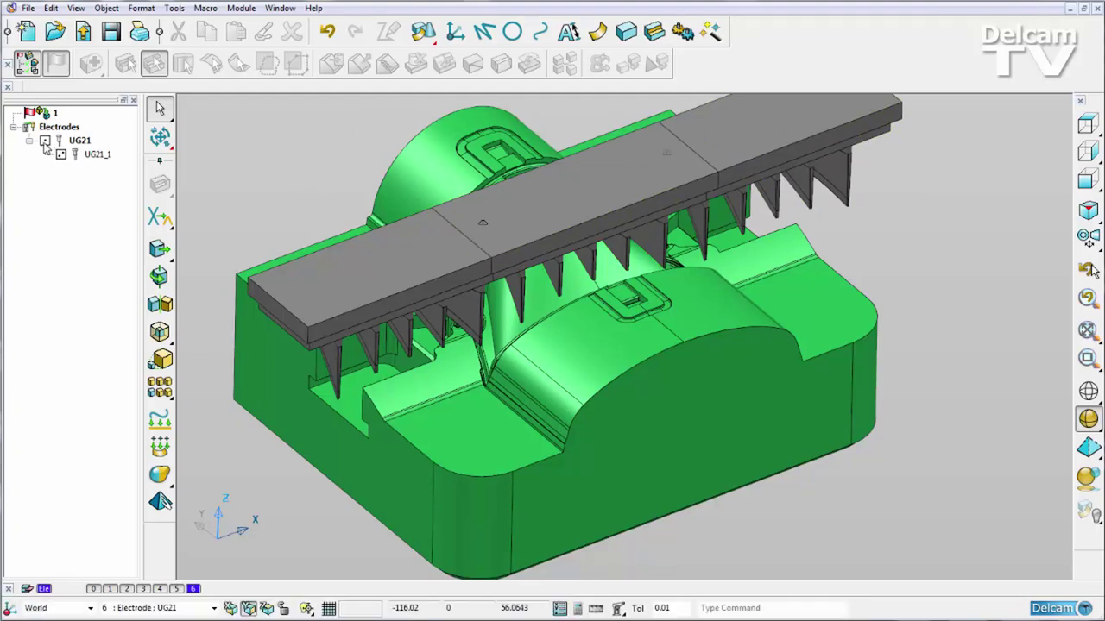
Combine UG21 and UG21_1 into a multi-family electrode, placed at X -27.50 and 27.50.
click(319, 291)
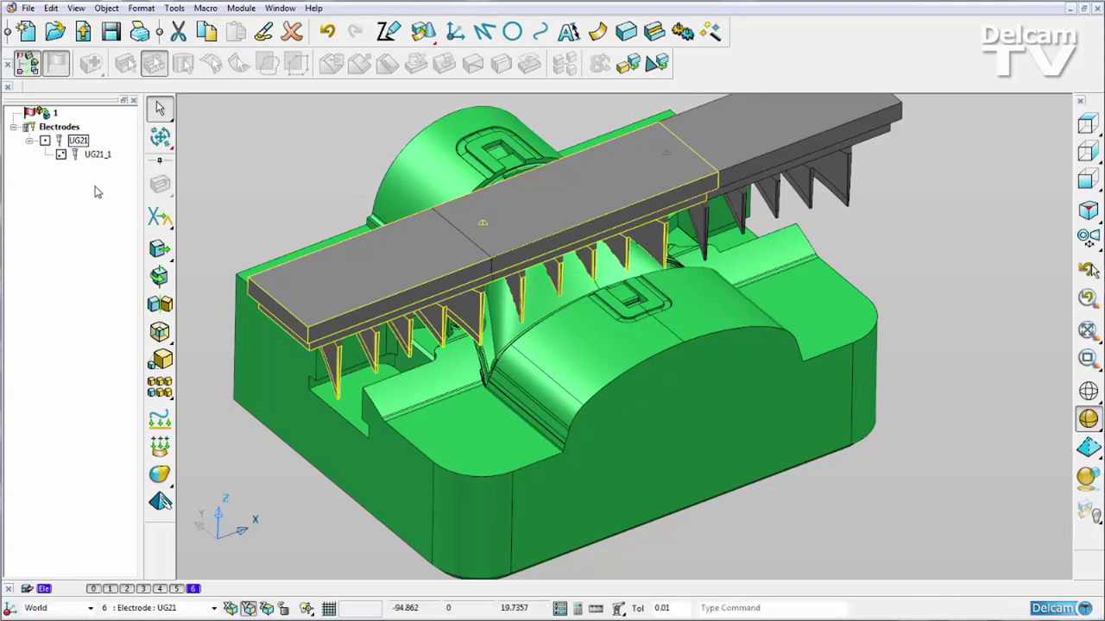
click(839, 128)
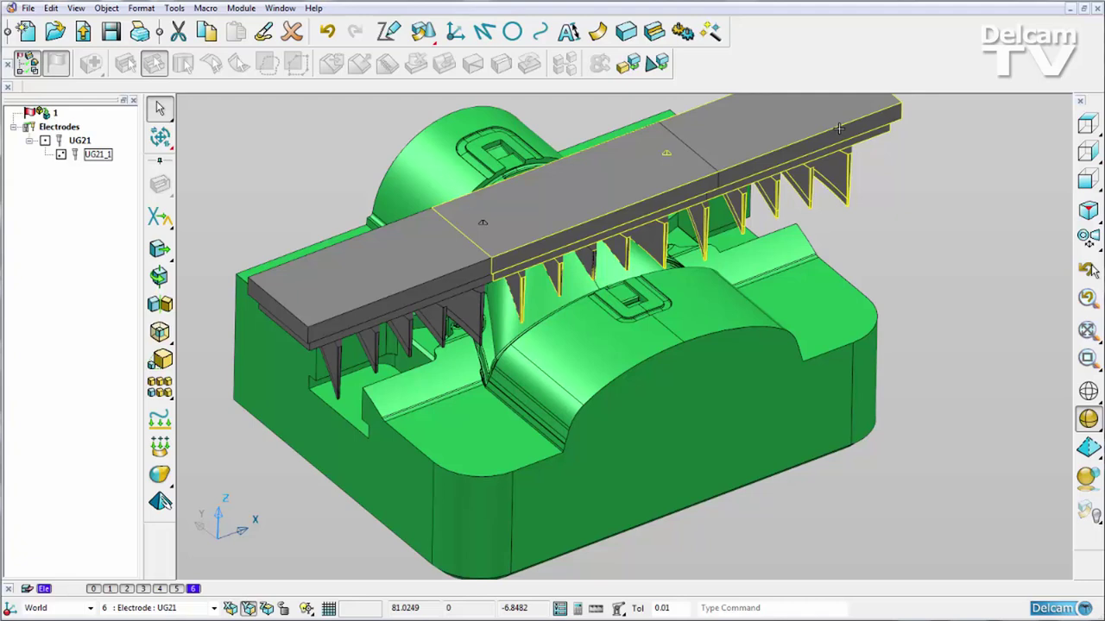
right_click(76, 145)
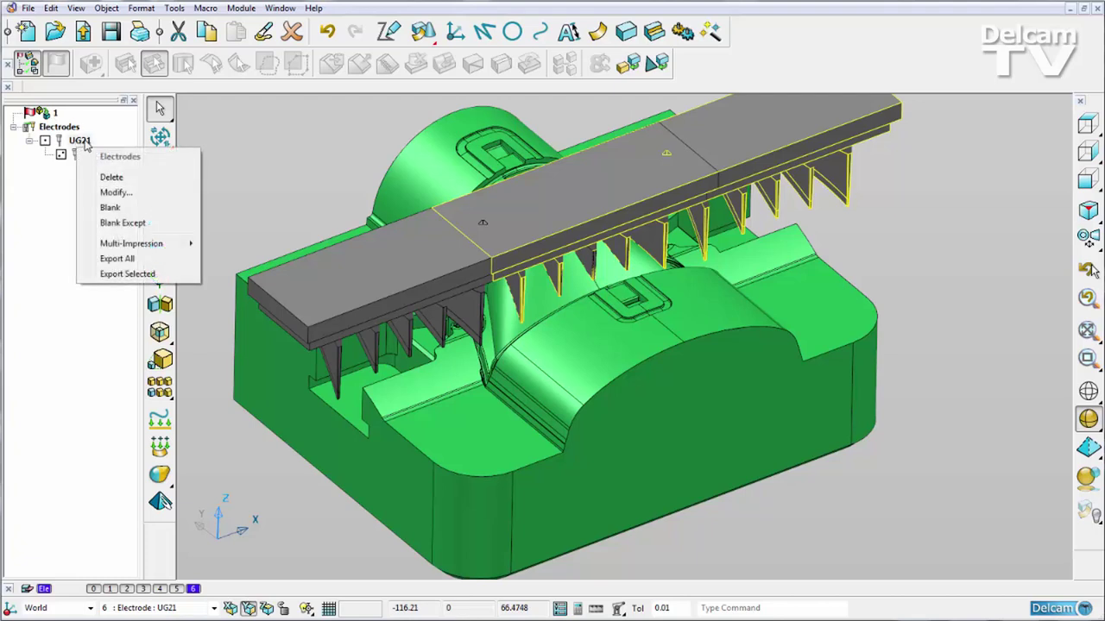
mouse_move(127, 249)
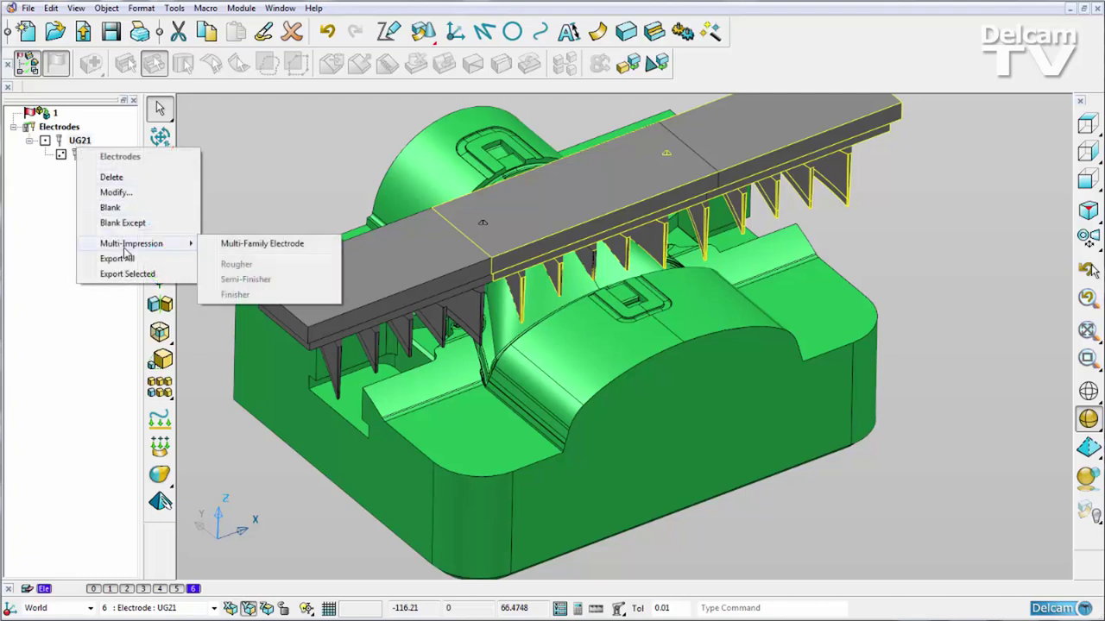
click(275, 246)
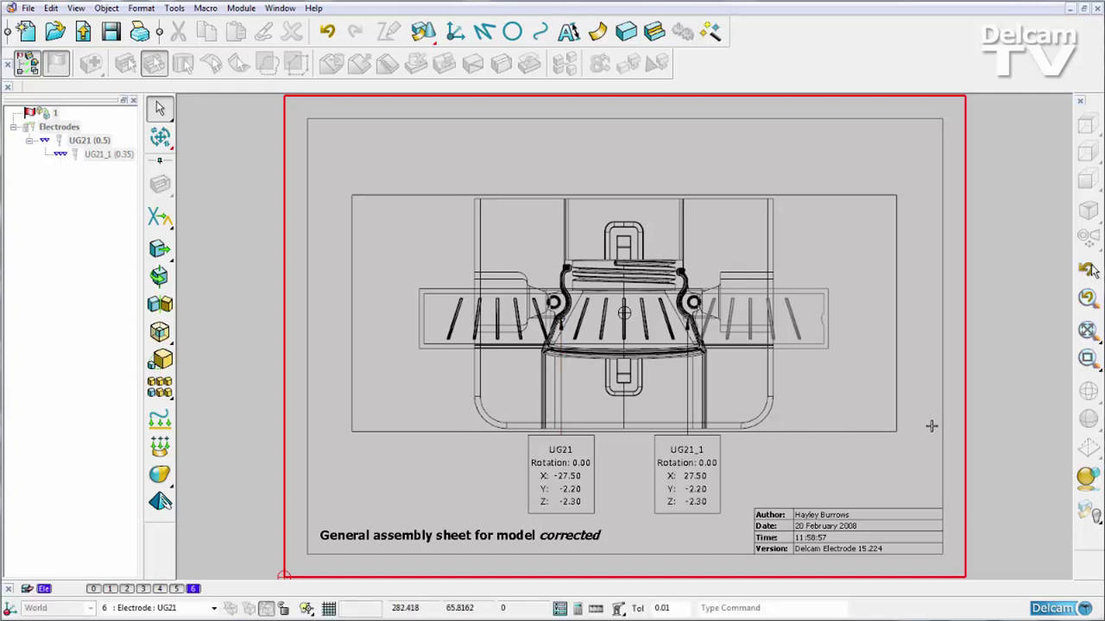
Switch back to the '3 corrected' model window and bring up the electrode family's options.
click(280, 8)
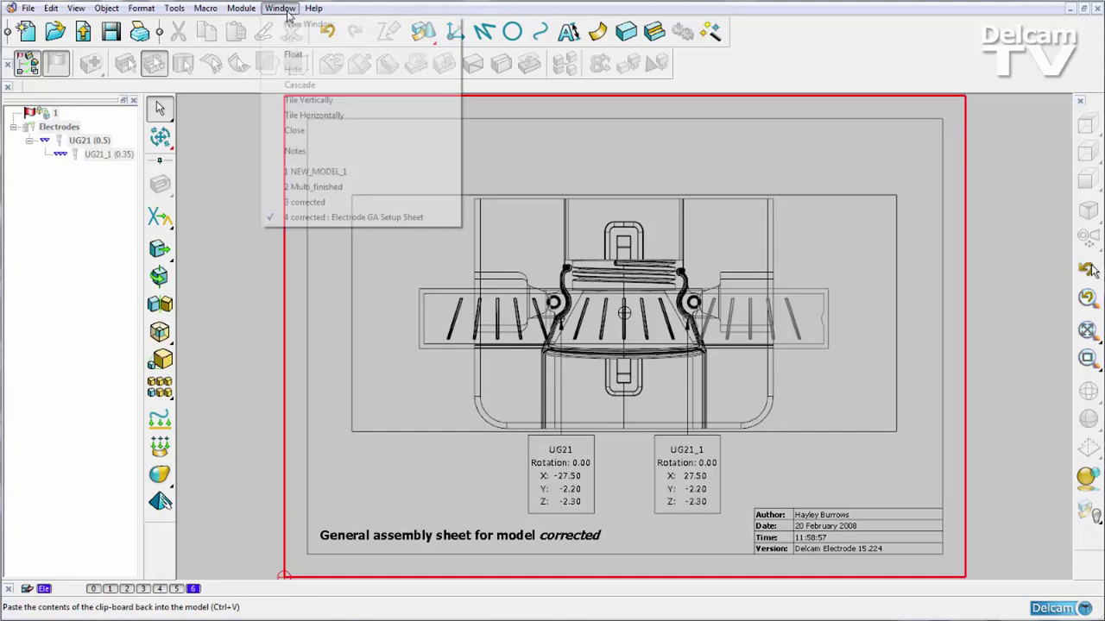
click(313, 204)
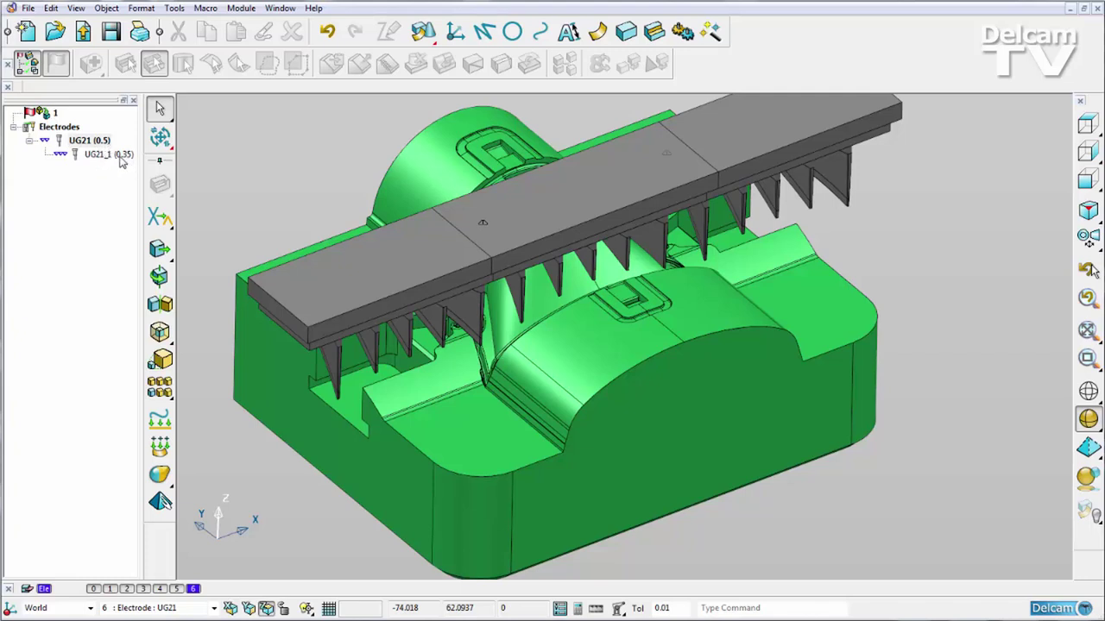
right_click(111, 155)
Change electrode UG21's semi-finish undersize to 0.45 and its material to Copper.
right_click(98, 150)
right_click(98, 149)
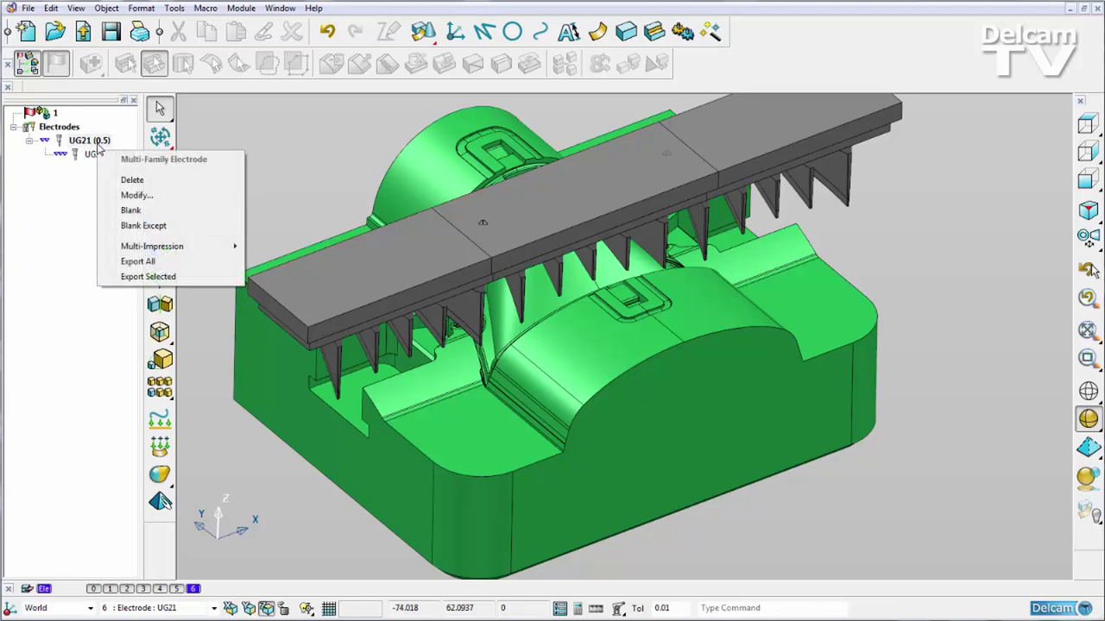
click(146, 196)
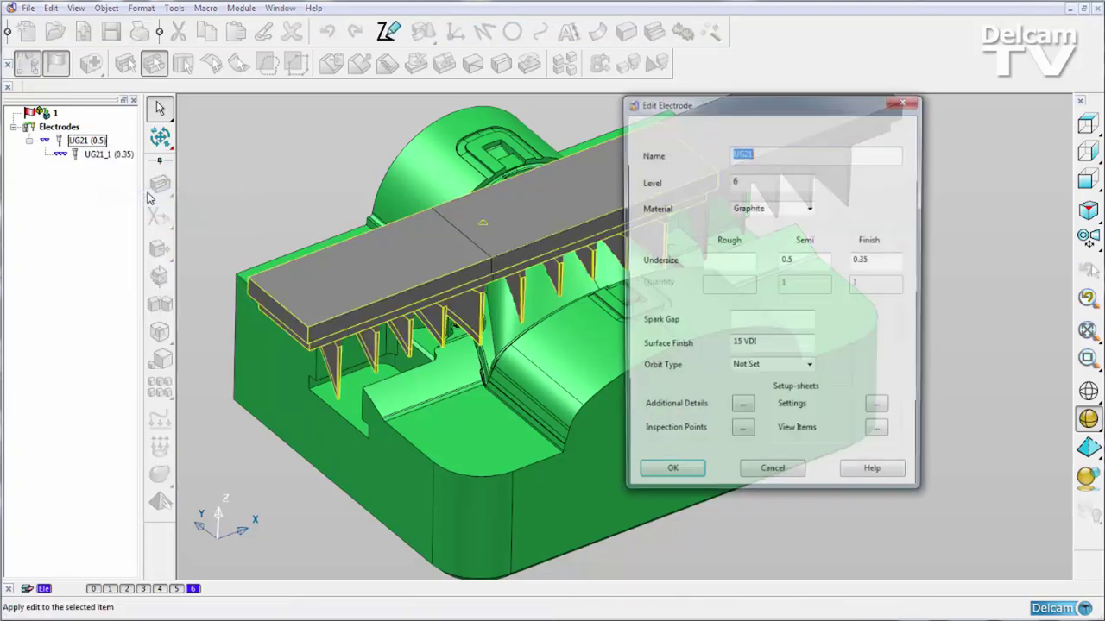
double_click(784, 261)
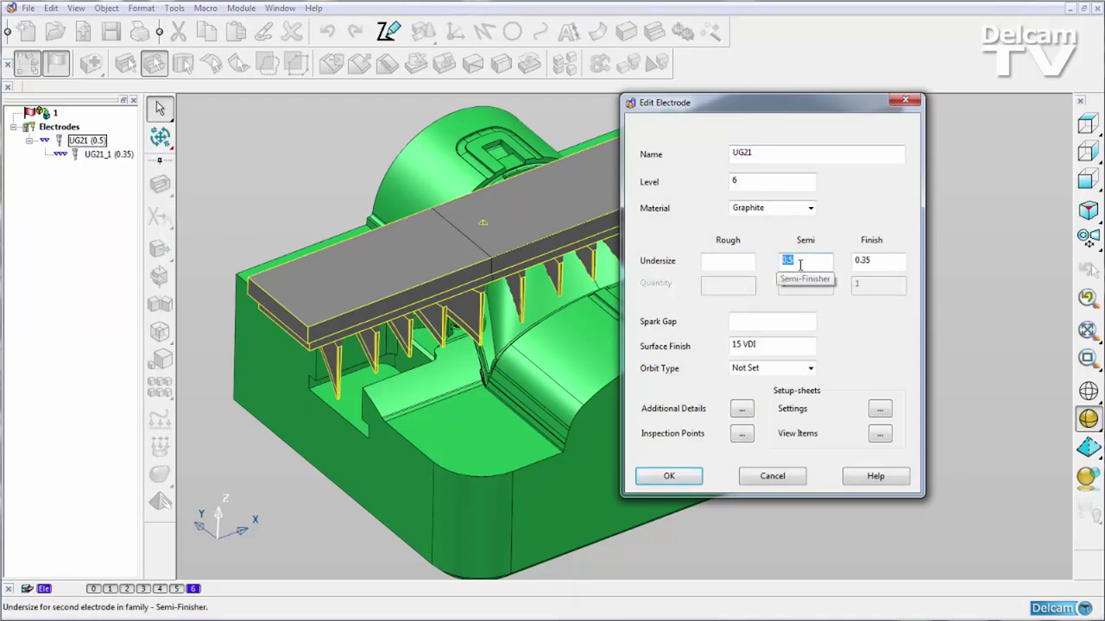
text(0.)
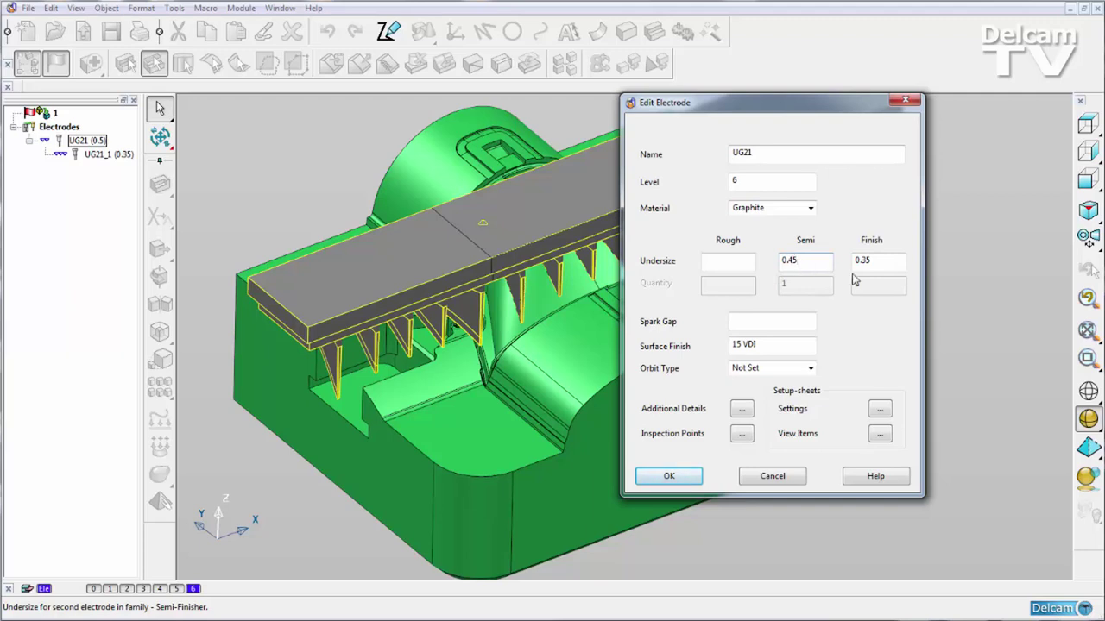
click(788, 211)
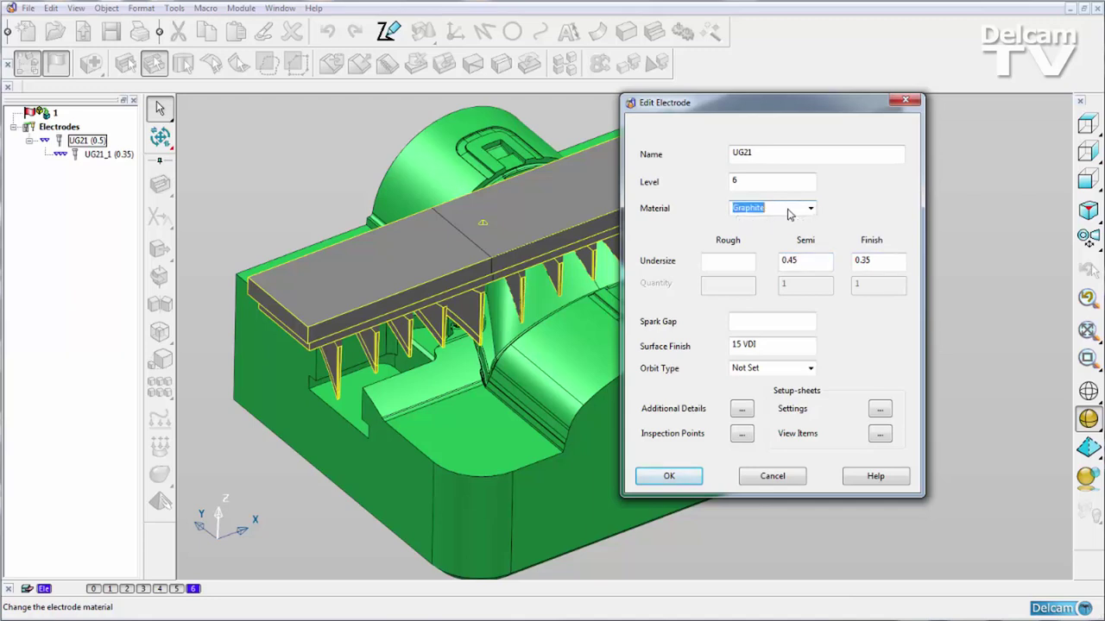
click(811, 209)
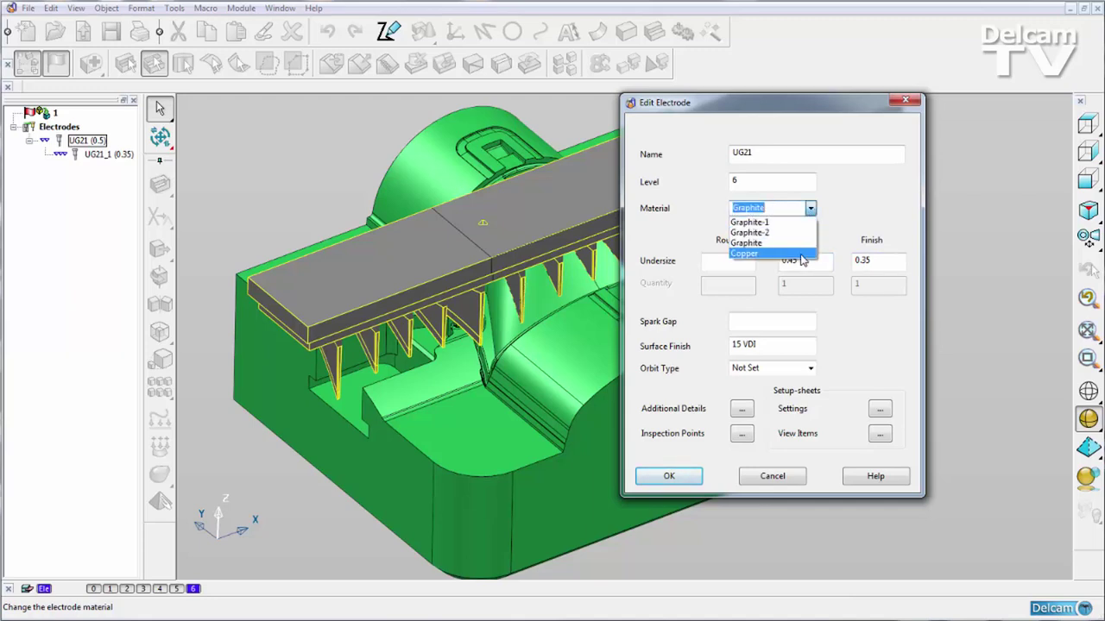
click(801, 245)
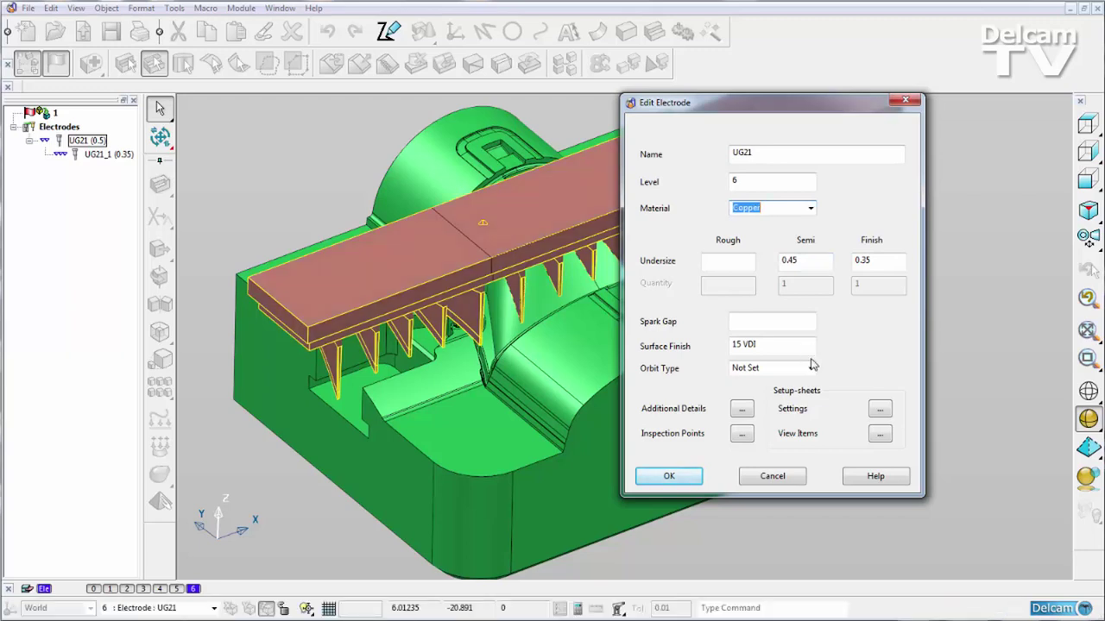
click(682, 480)
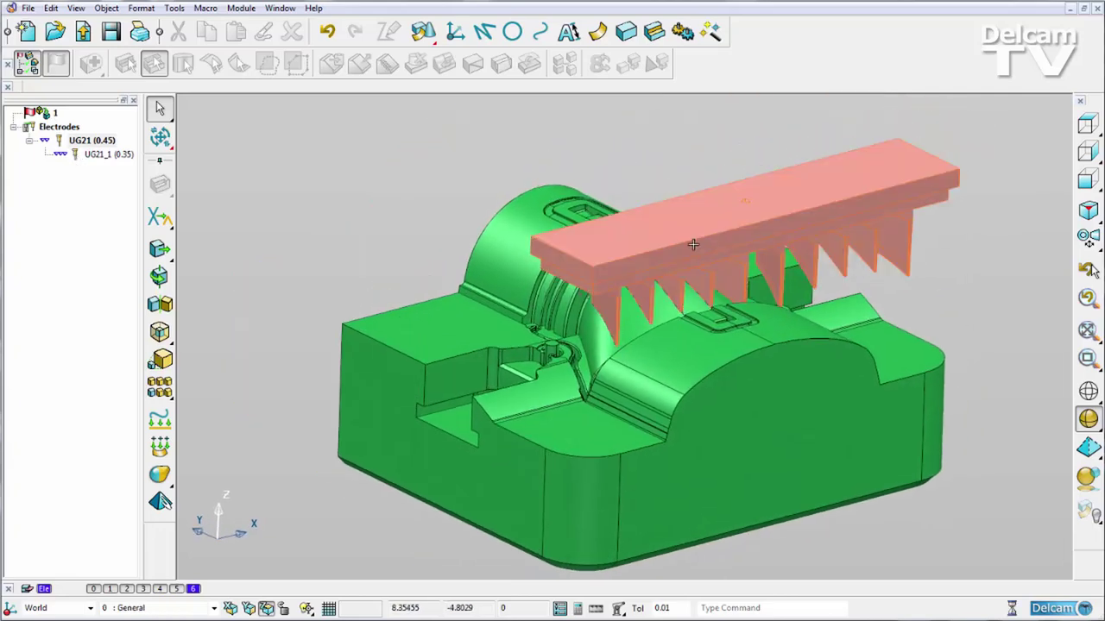
Turn on burn-area shading for UG21_1 and advance its electrode simulation to lift it.
right_click(693, 245)
click(776, 489)
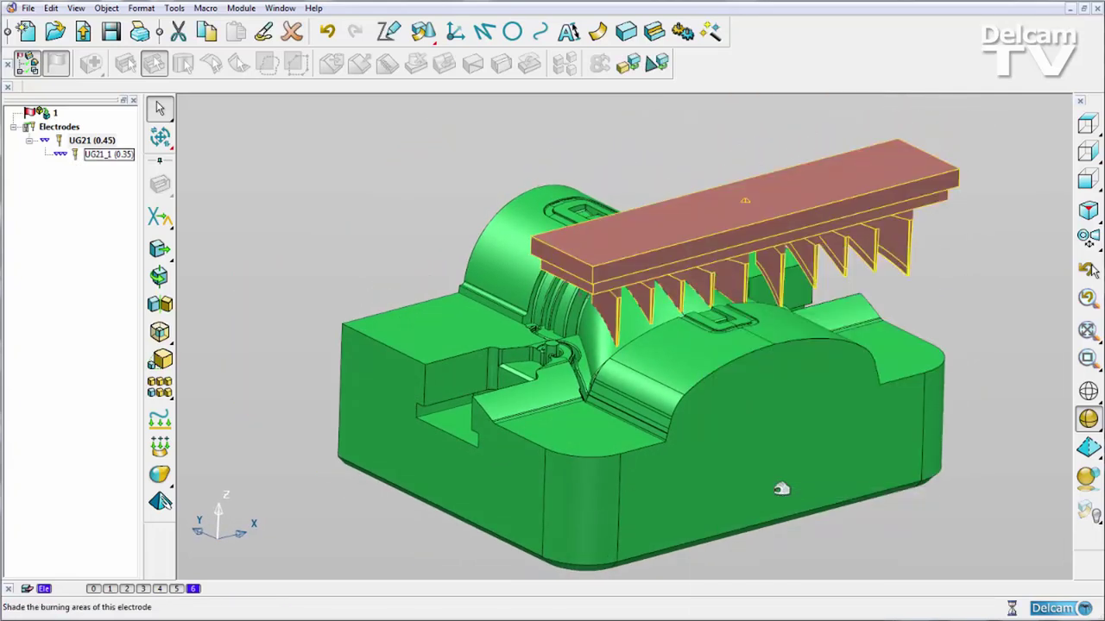
right_click(714, 233)
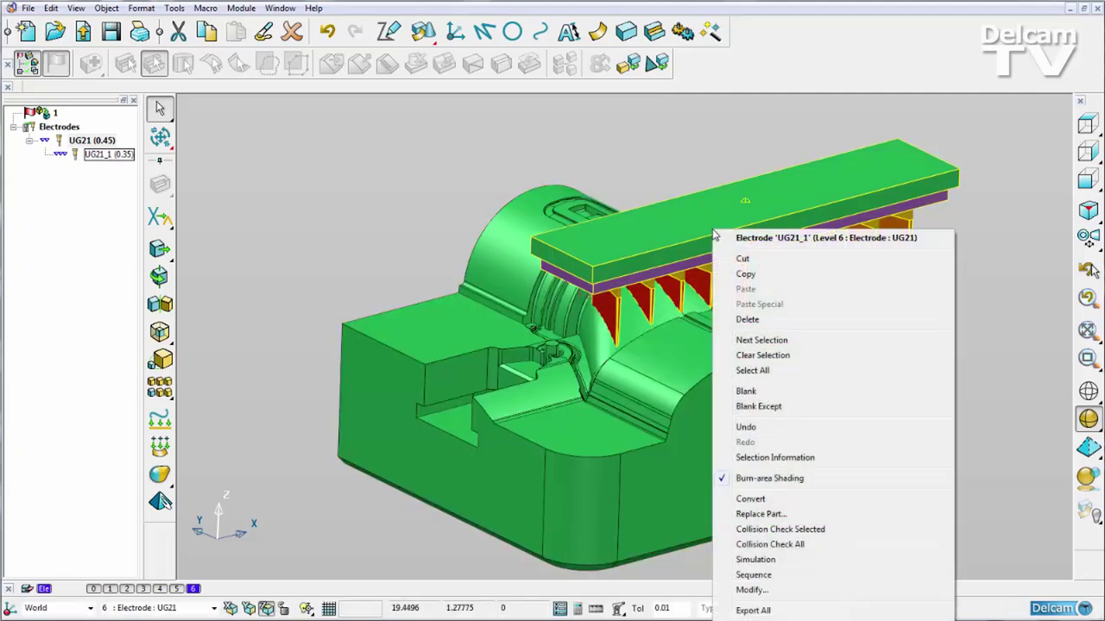
click(768, 559)
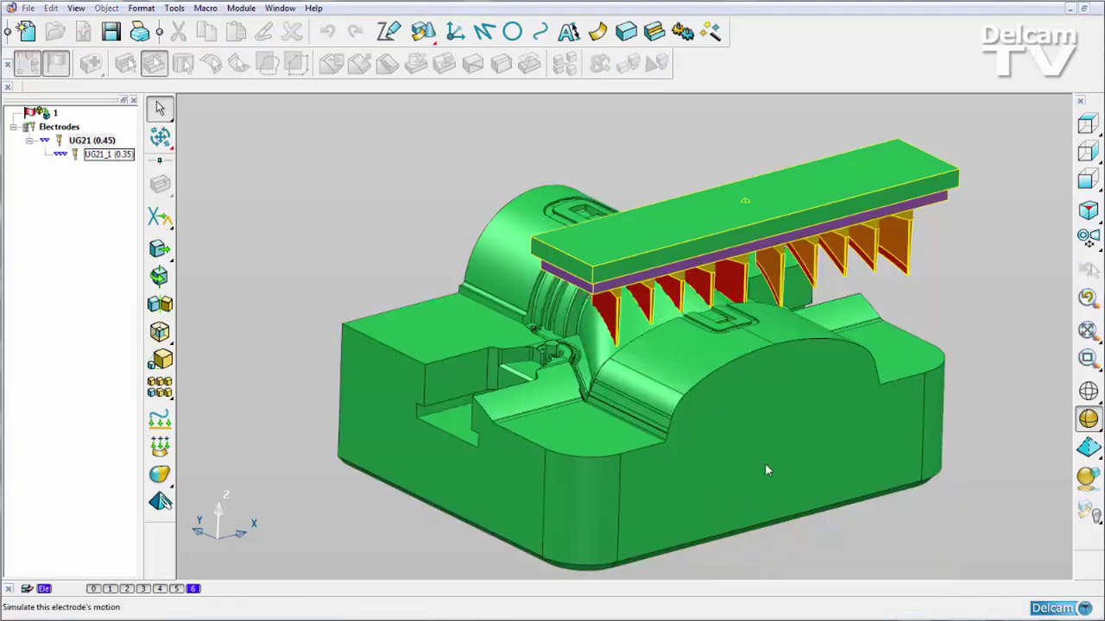
mouse_move(116, 143)
mouse_down()
mouse_move(366, 147)
mouse_move(111, 162)
mouse_up()
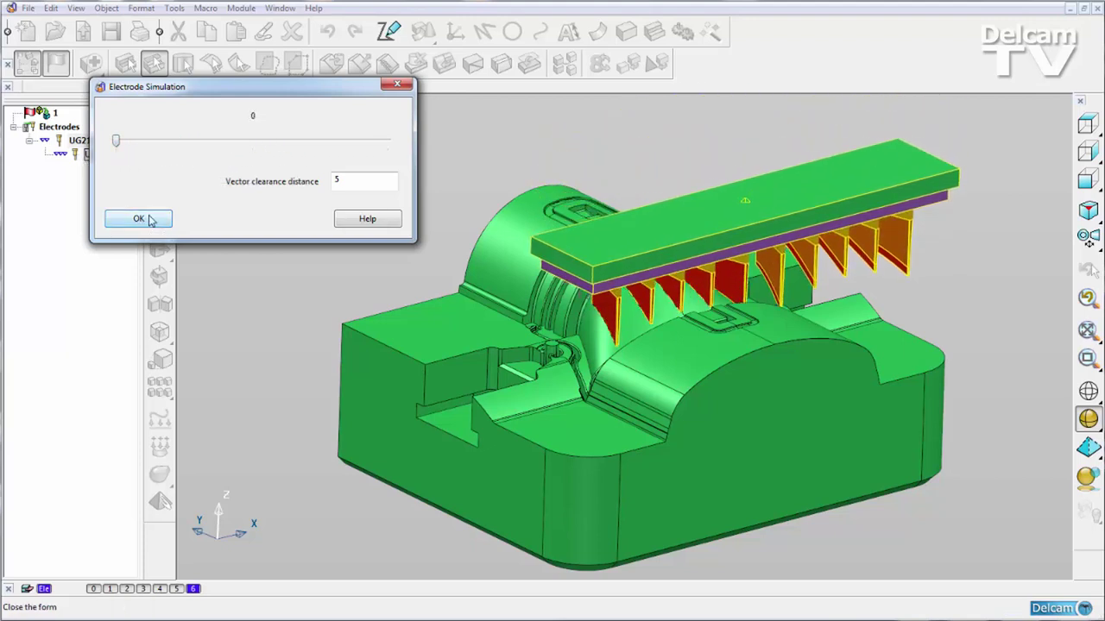